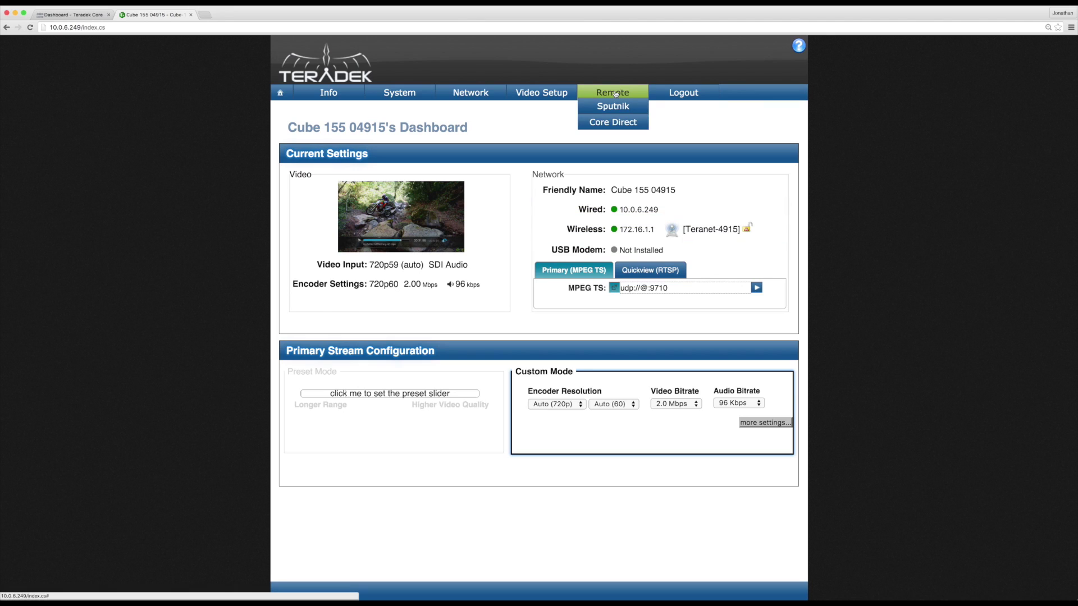
Open the Sputnik settings page from the Remote menu of encoder Cube 155 04915
{"action": "left_click", "coordinate": [613, 108]}
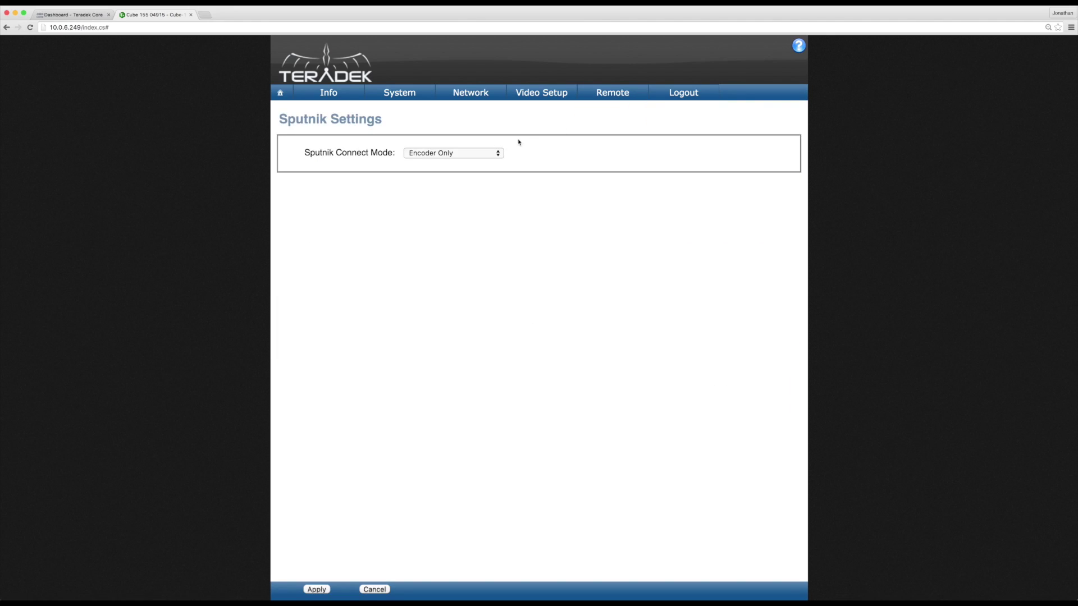
Apply Sputnik Direct mode with host 54.215.11.75 and a 3.5 Mbps max bitrate
{"action": "left_click", "coordinate": [499, 154]}
{"action": "left_click", "coordinate": [482, 185]}
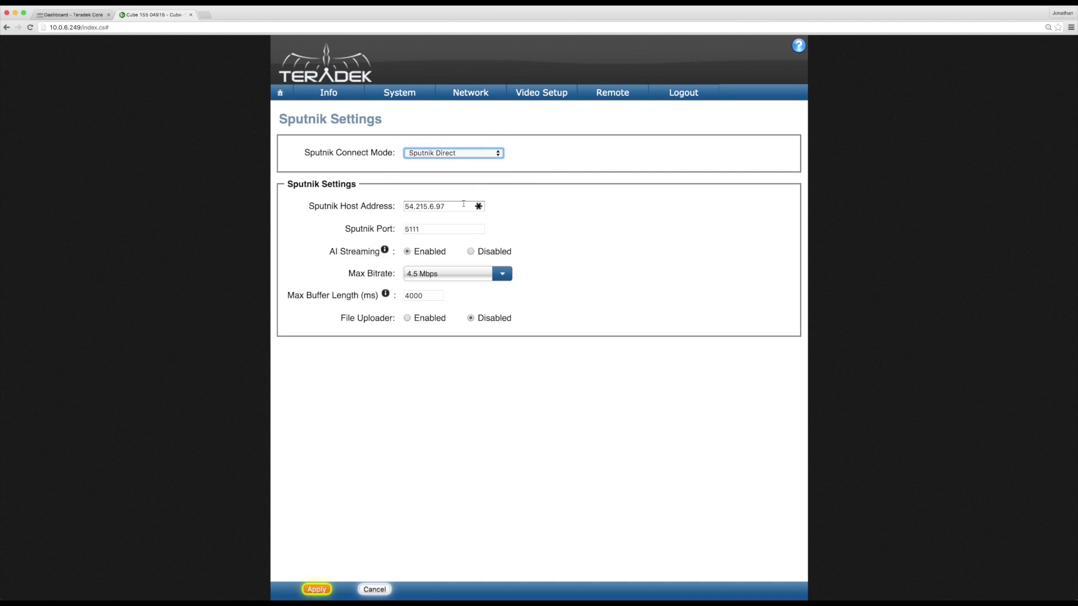
{"action": "double_click", "coordinate": [426, 206]}
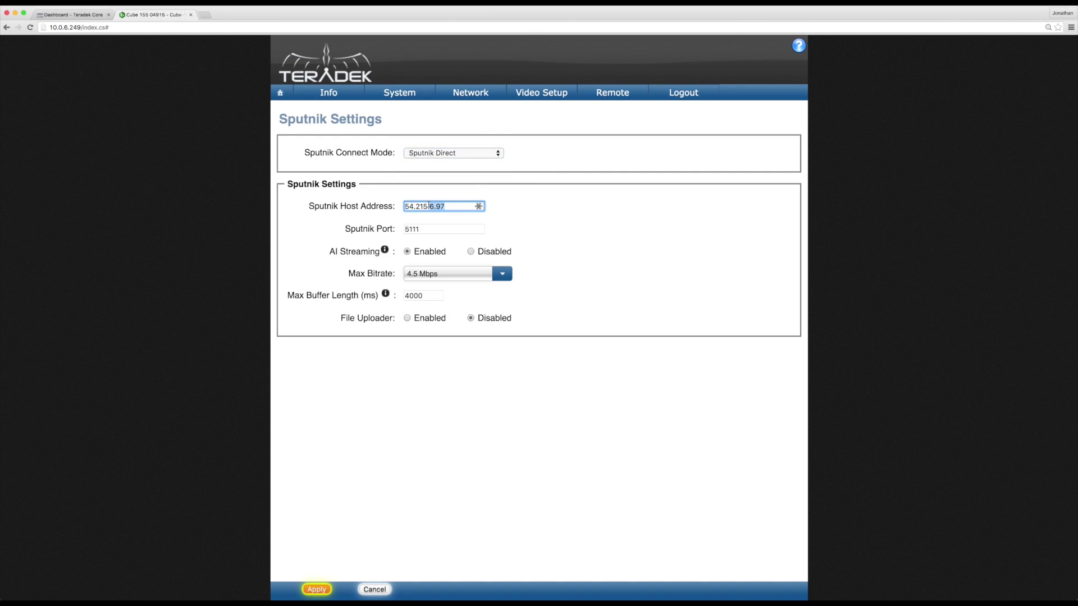
{"action": "type", "text": "11.75"}
{"action": "left_click", "coordinate": [509, 278]}
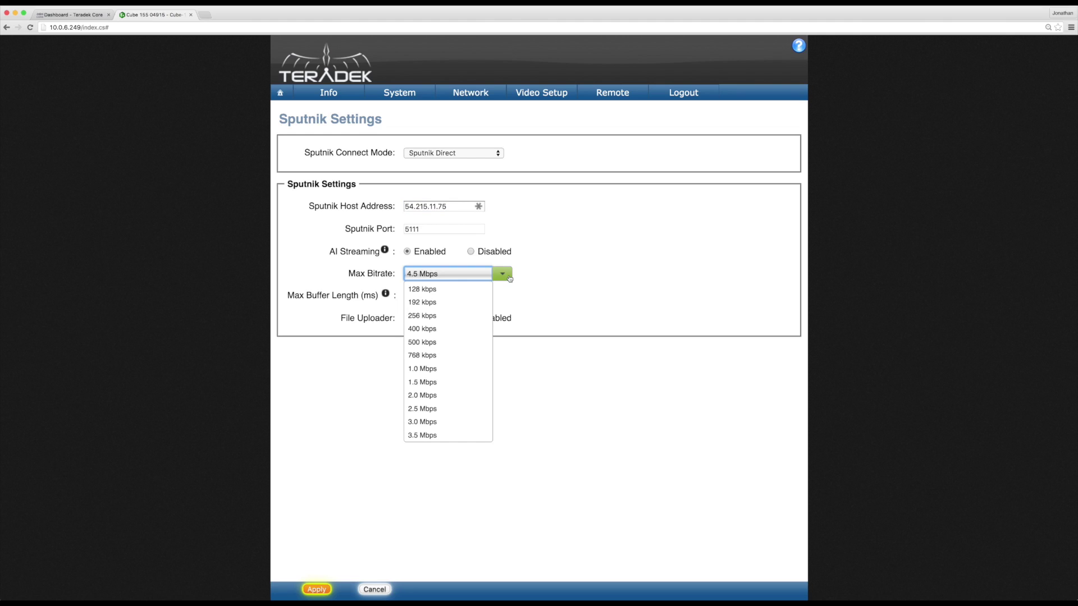
{"action": "left_click", "coordinate": [446, 430]}
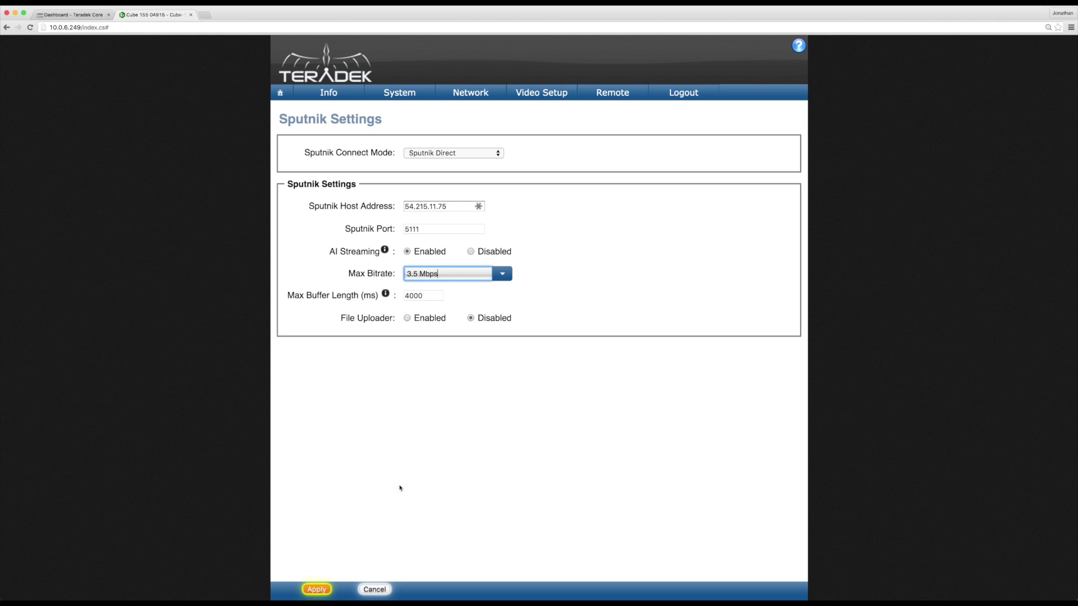
{"action": "left_click", "coordinate": [317, 591]}
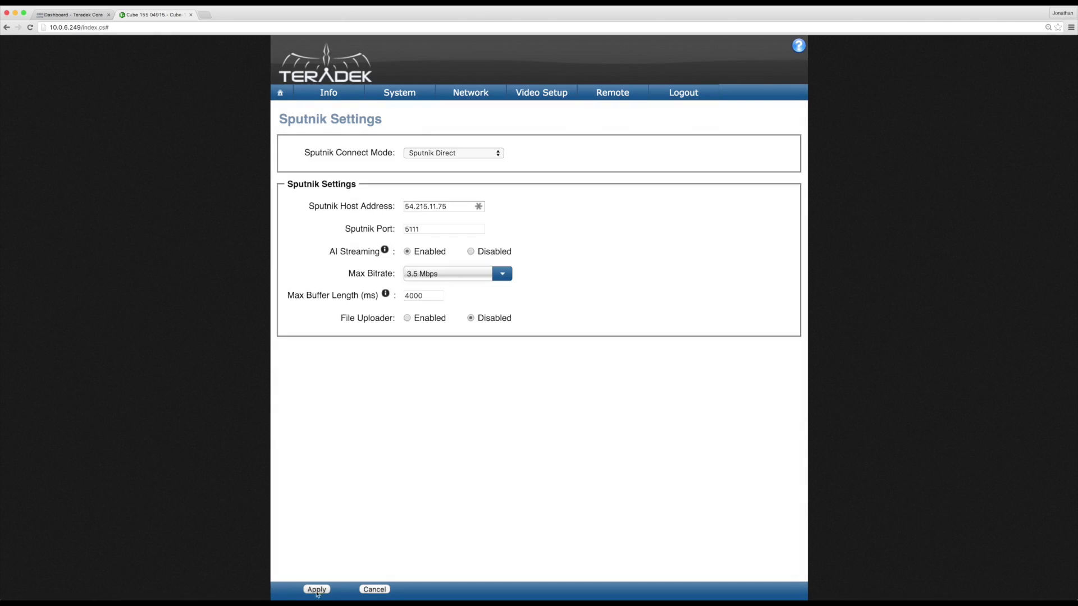
Drop Cube 155 04915 onto the Teradek Core dashboard as a live Sputnik Direct source, then open a new tab
{"action": "left_click", "coordinate": [74, 14]}
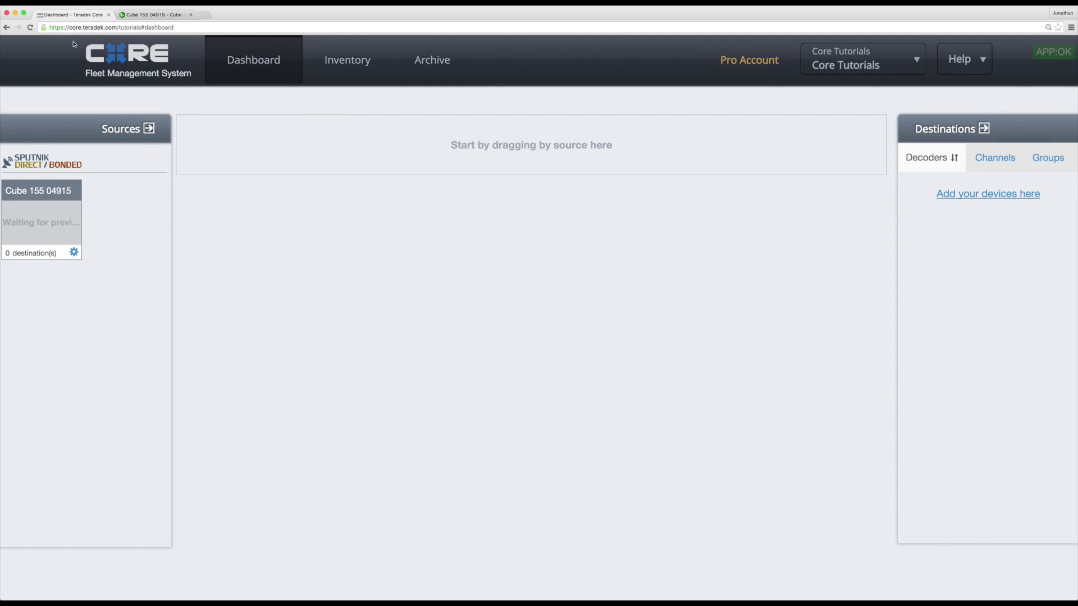
{"action": "left_click_drag", "start_coordinate": [43, 195], "coordinate": [200, 156]}
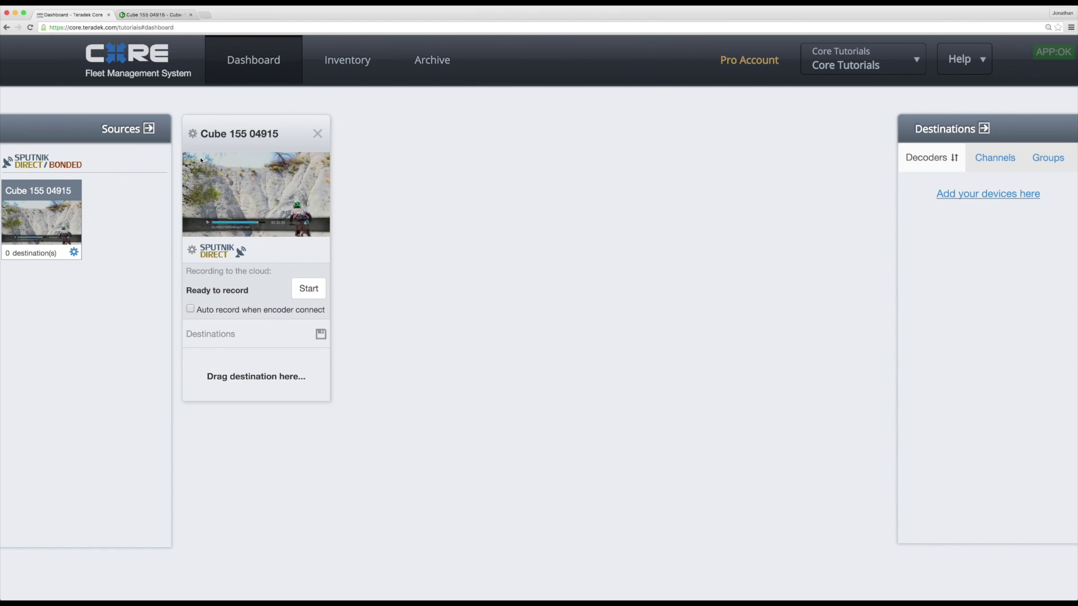
{"action": "key", "text": "super+t"}
{"action": "type", "text": "10.0.8.45"}
Load decoder 10.0.8.45, apply Sputnik host 54.215.11.75, and return to Teradek Core
{"action": "key", "text": "Return"}
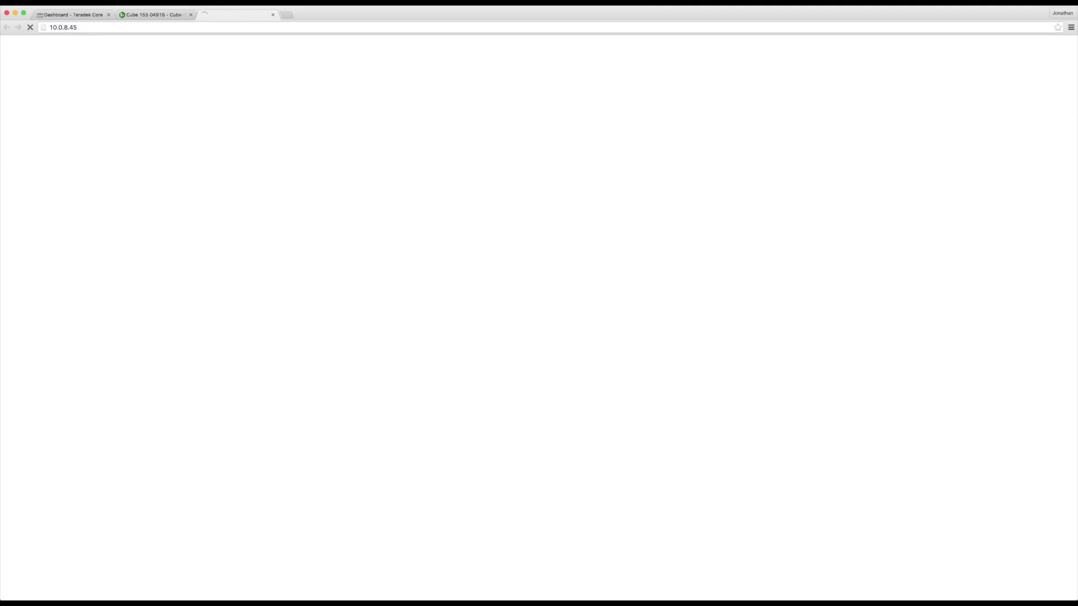
{"action": "key", "text": "Return"}
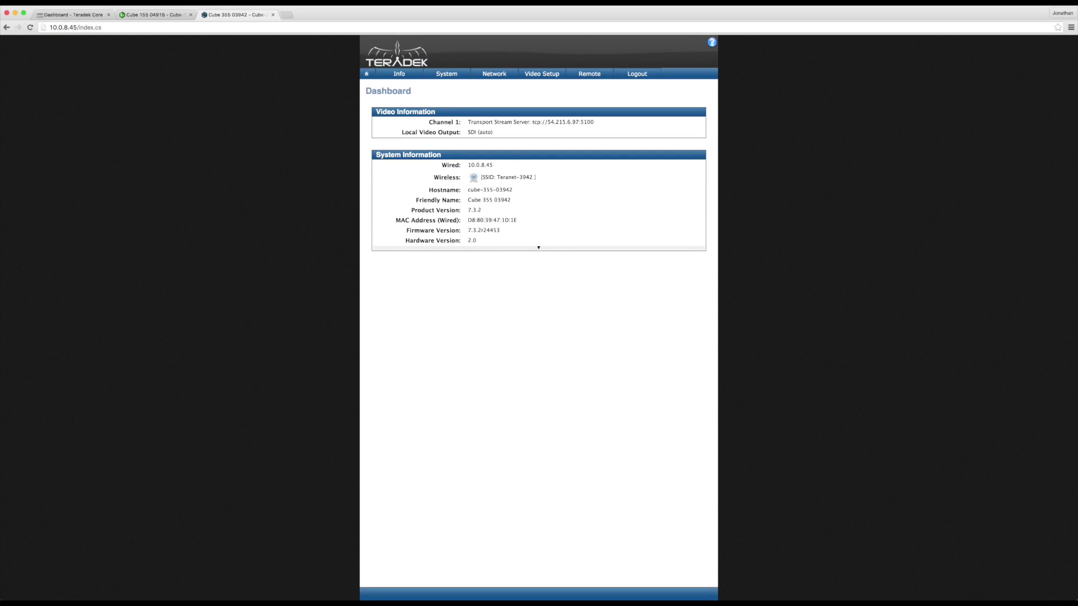
{"action": "mouse_move", "coordinate": [590, 73]}
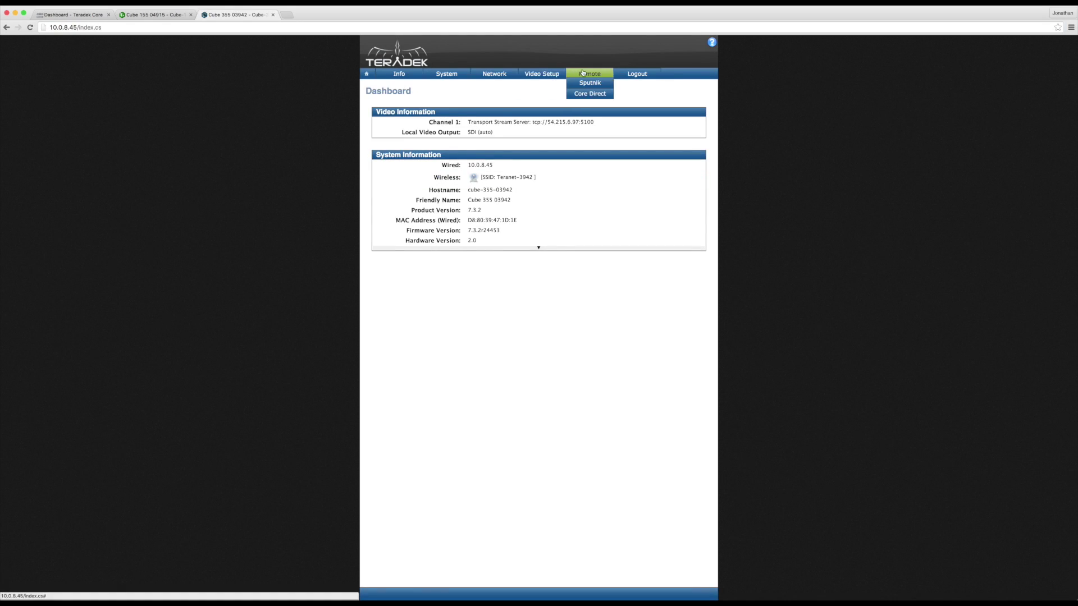
{"action": "left_click", "coordinate": [588, 85]}
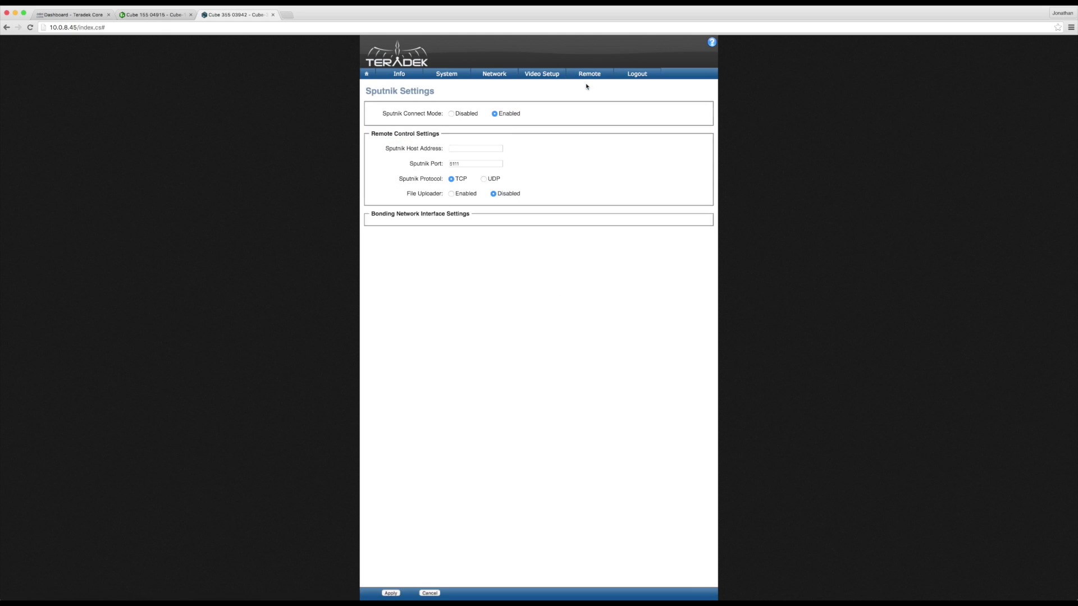
{"action": "type", "text": "54.215.11.75"}
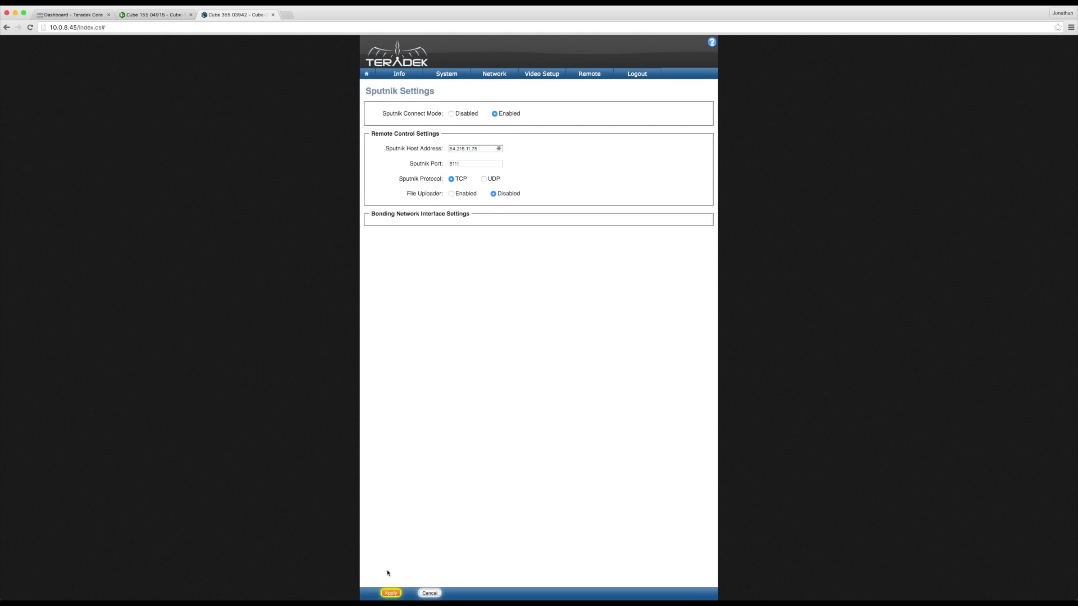
{"action": "left_click", "coordinate": [391, 593]}
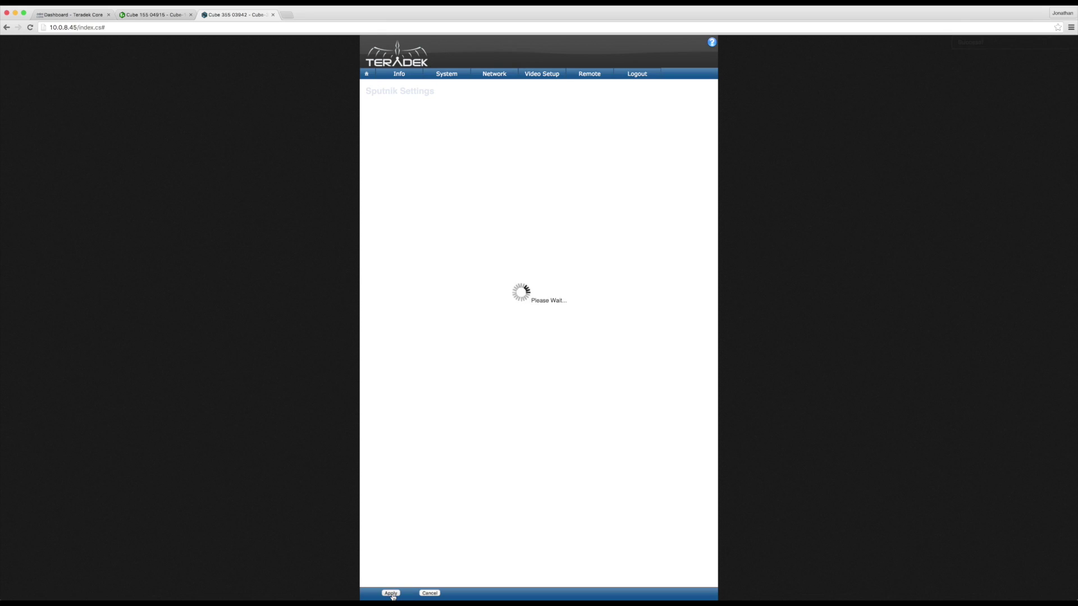
{"action": "left_click", "coordinate": [78, 15]}
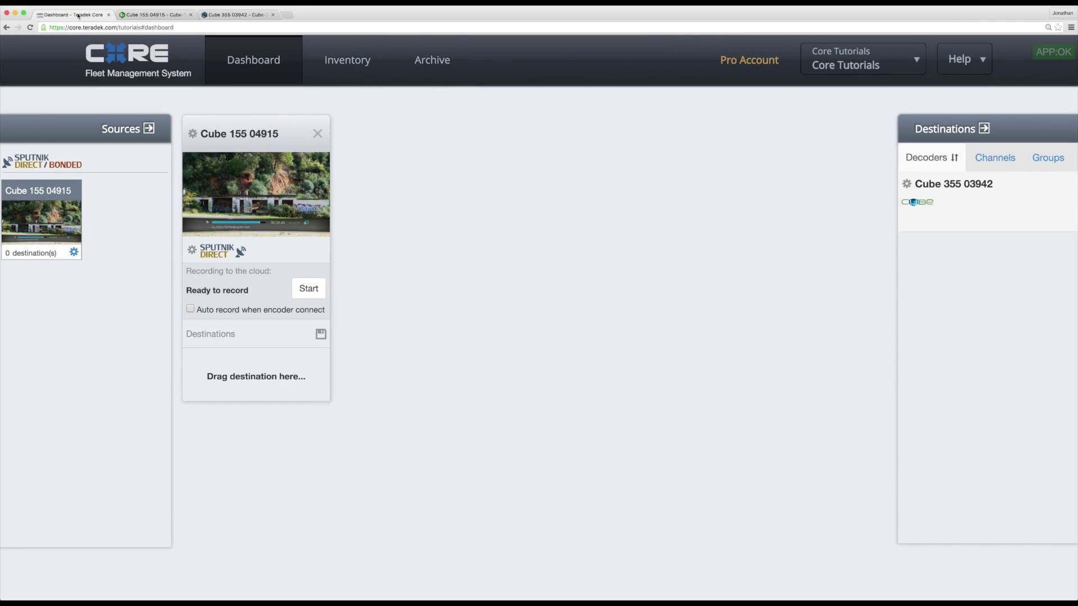
Add decoder Cube 355 03942 to Cube 155 04915's Destinations to start decoding
{"action": "left_click_drag", "start_coordinate": [989, 213], "coordinate": [288, 375]}
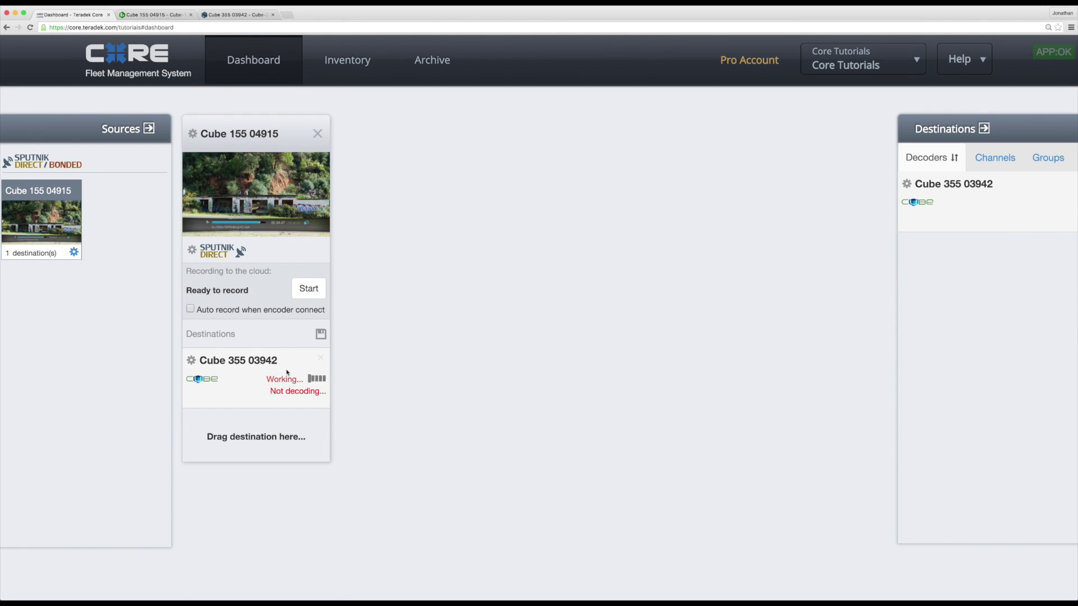